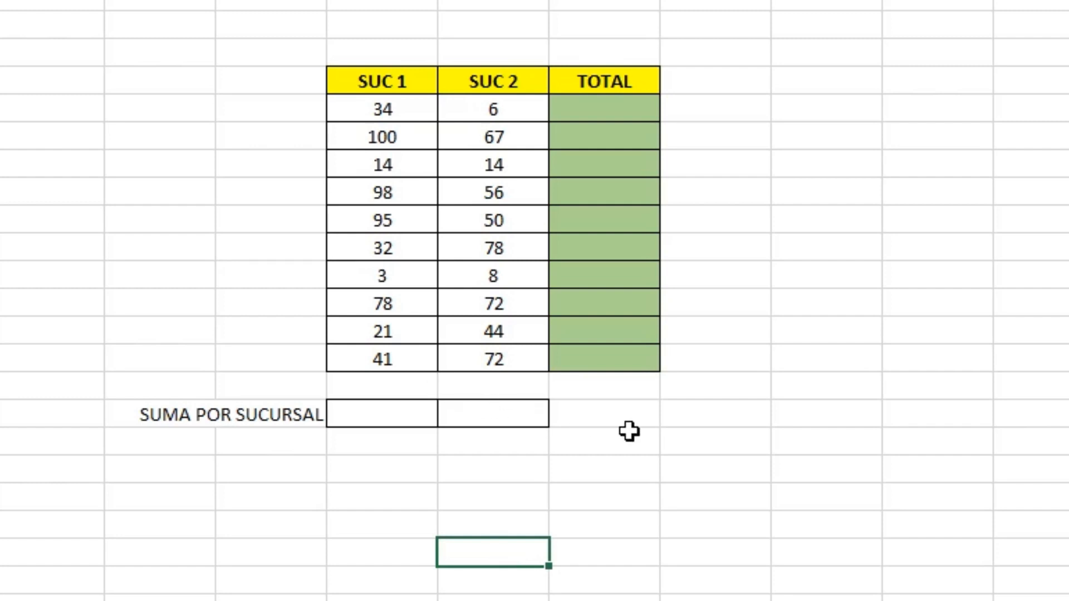
left_click(716, 437)
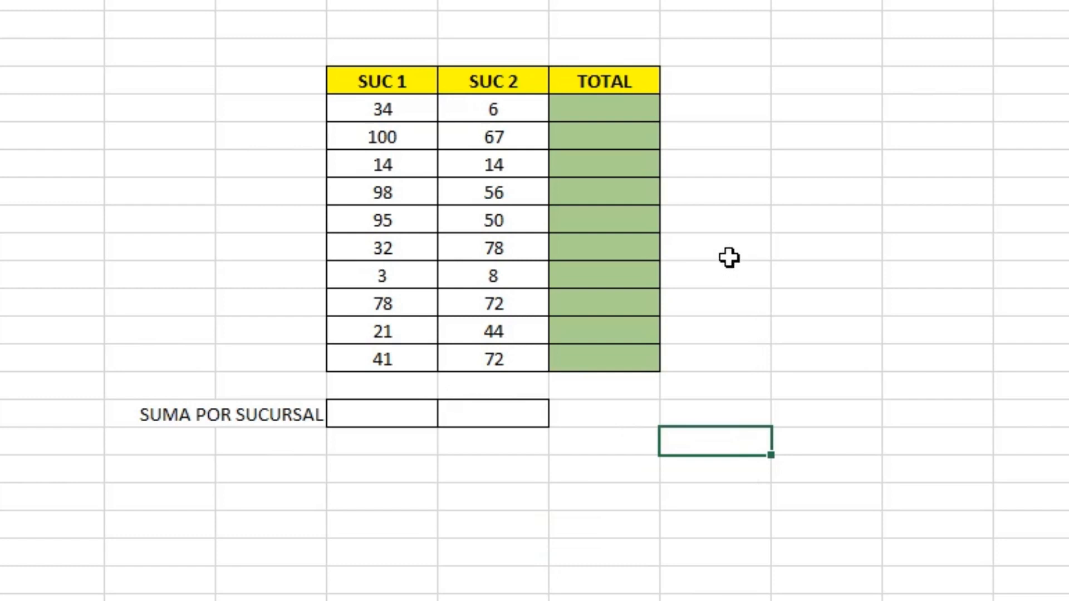
left_click(620, 110)
left_click_drag(384, 107, 501, 344)
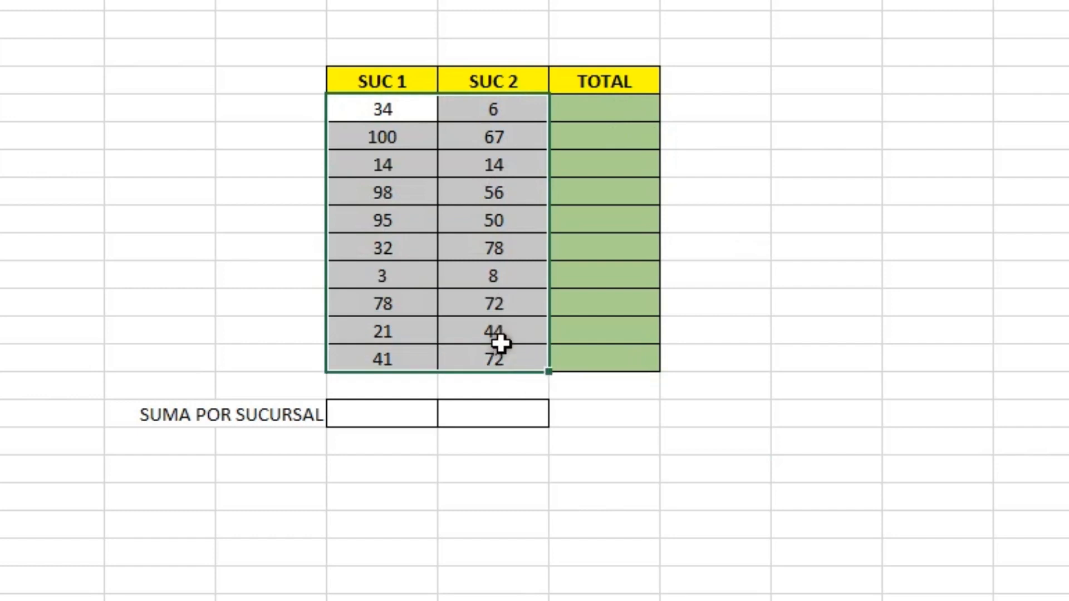
Step: Enter the formula =F7+G7 in the first TOTAL cell to add the SUC 1 and SUC 2 values of that row
left_click(603, 108)
key("Left")
key("shift+Left")
key("Right")
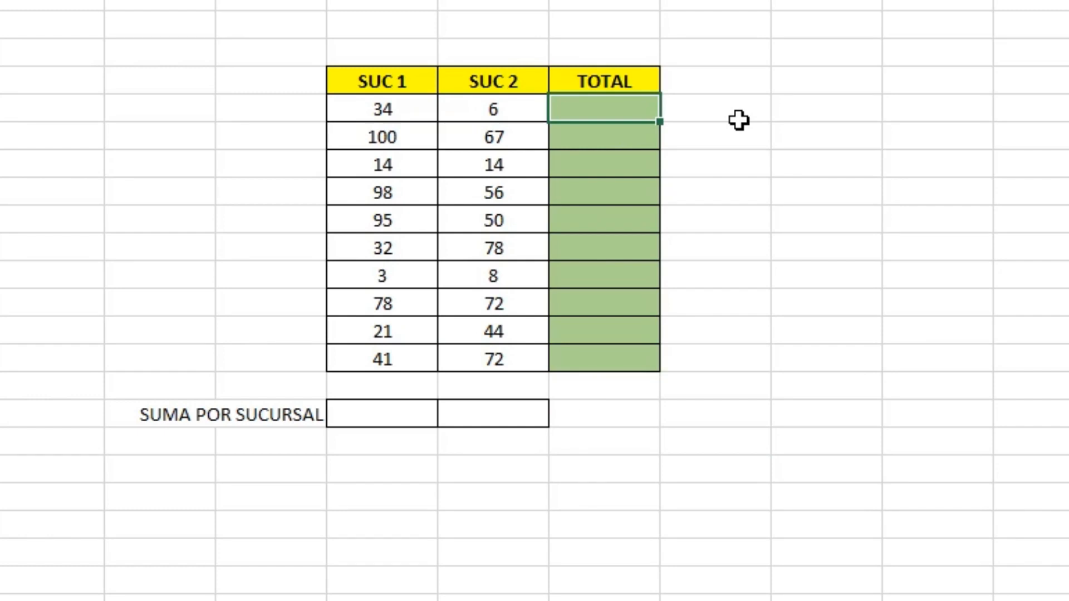
type("=")
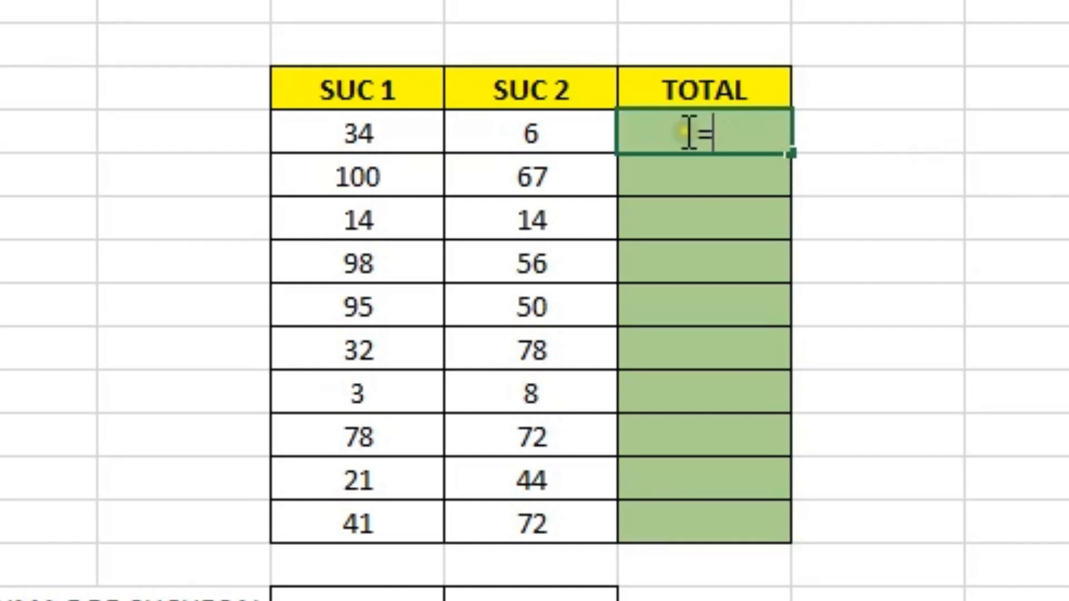
left_click(345, 134)
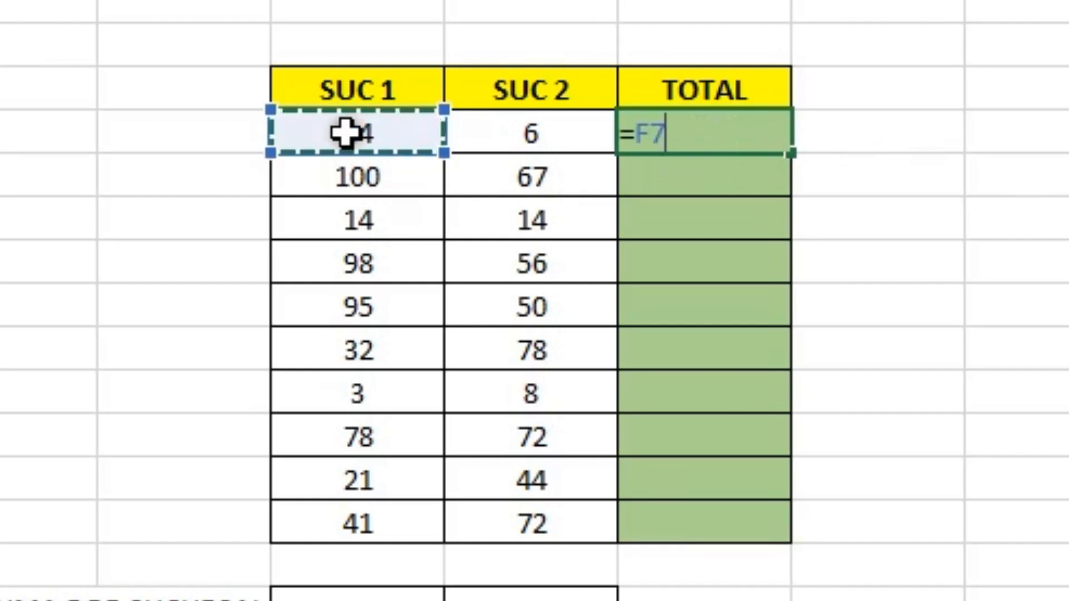
type("+")
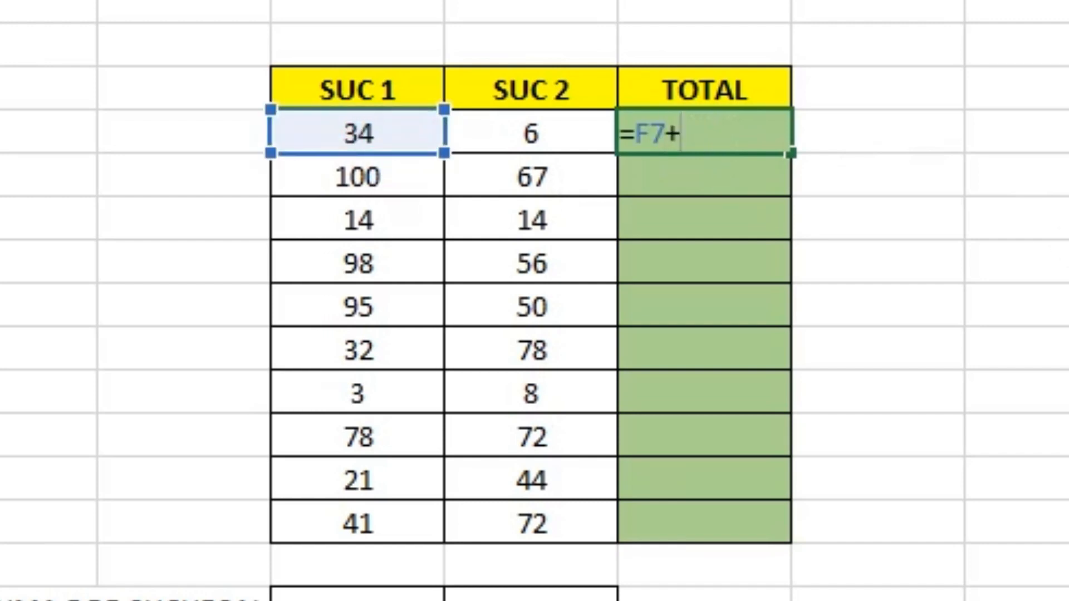
left_click(474, 134)
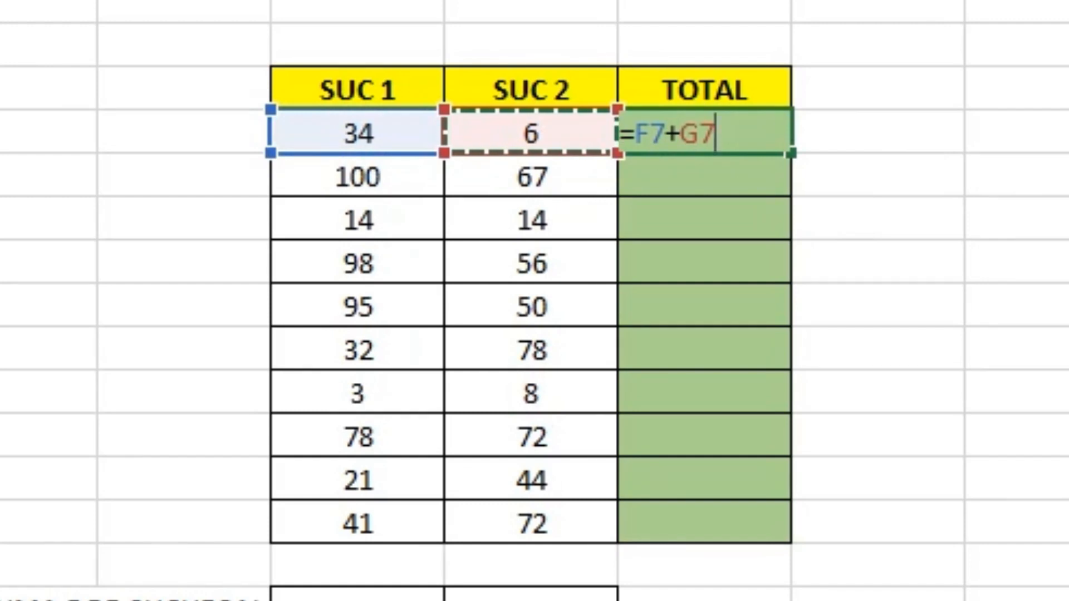
key("Return")
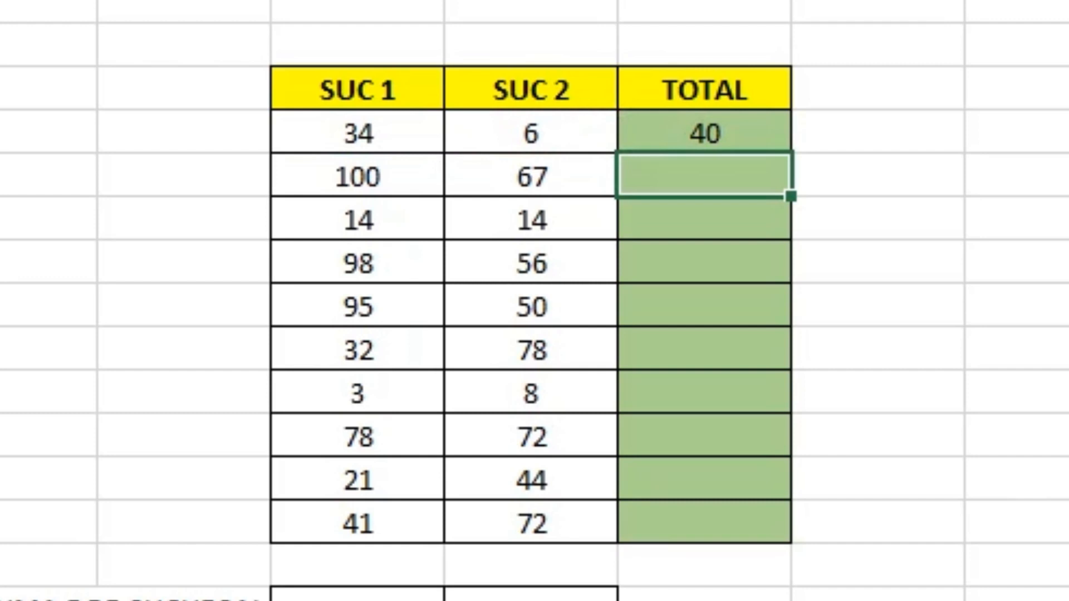
Step: Fill the first TOTAL formula down the rest of the column through row 16
left_click_drag(344, 131, 486, 151)
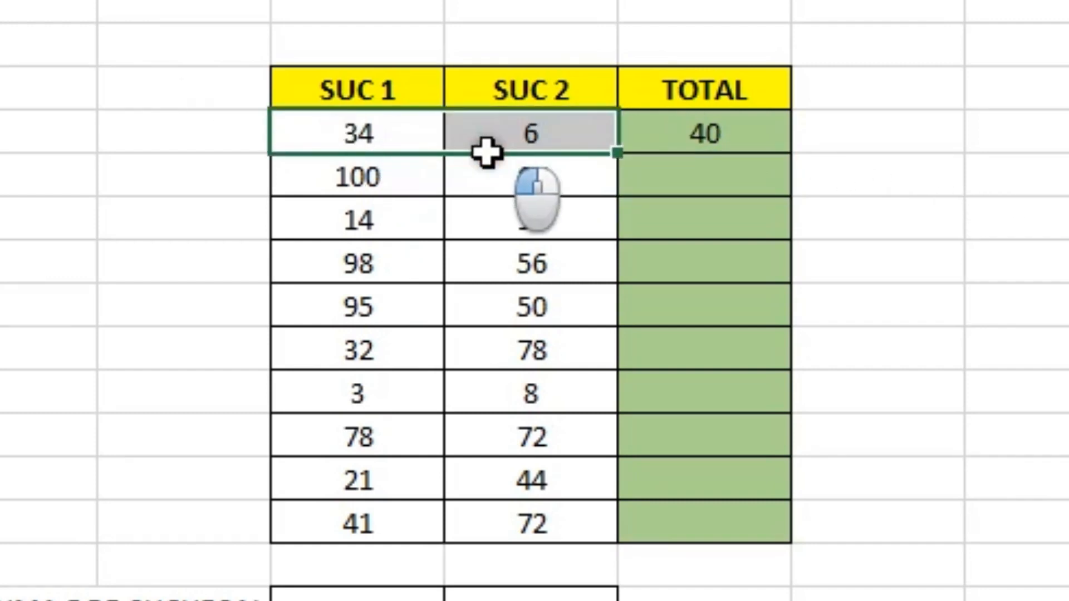
left_click(744, 146)
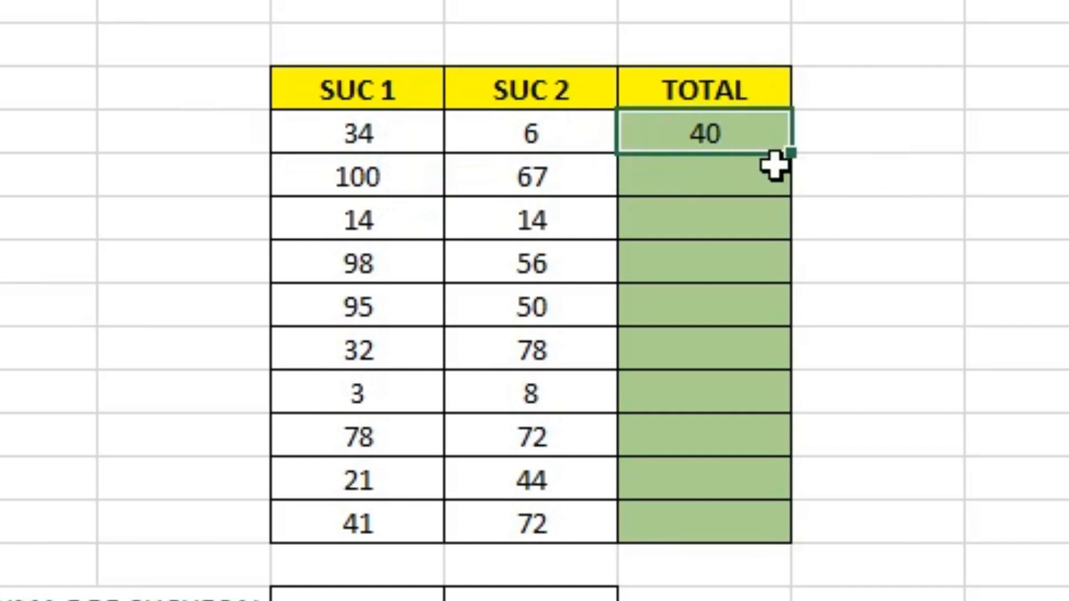
double_click(792, 152)
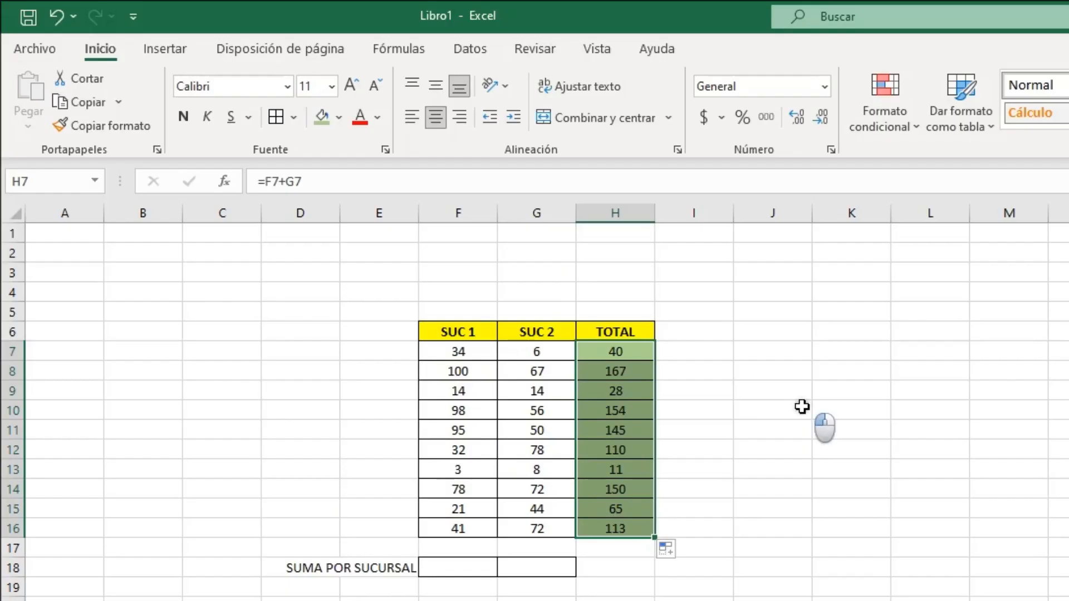
left_click(809, 409)
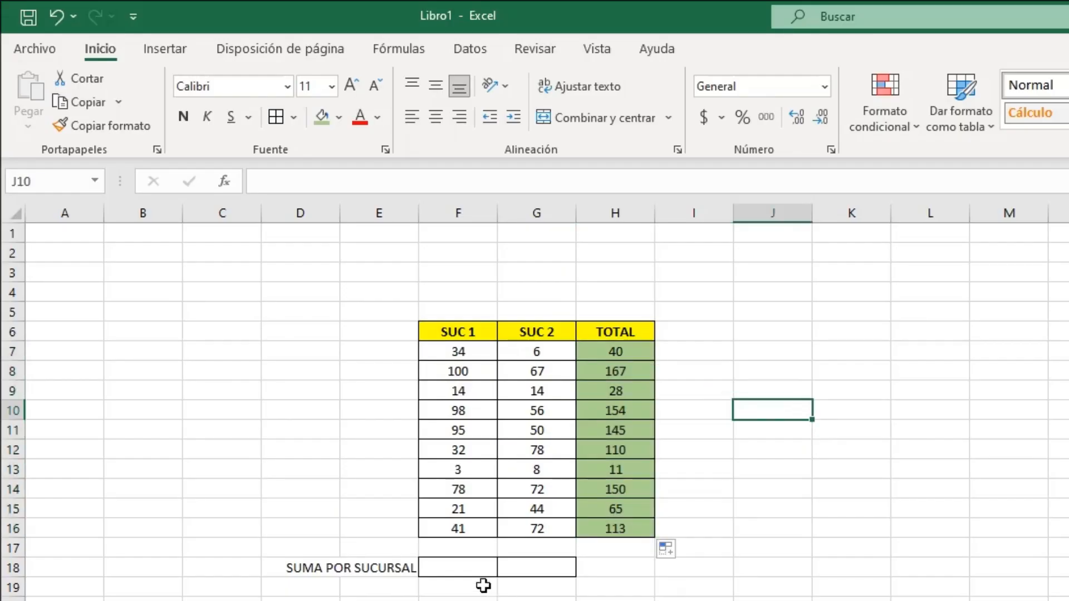
left_click(468, 567)
left_click_drag(457, 351, 457, 529)
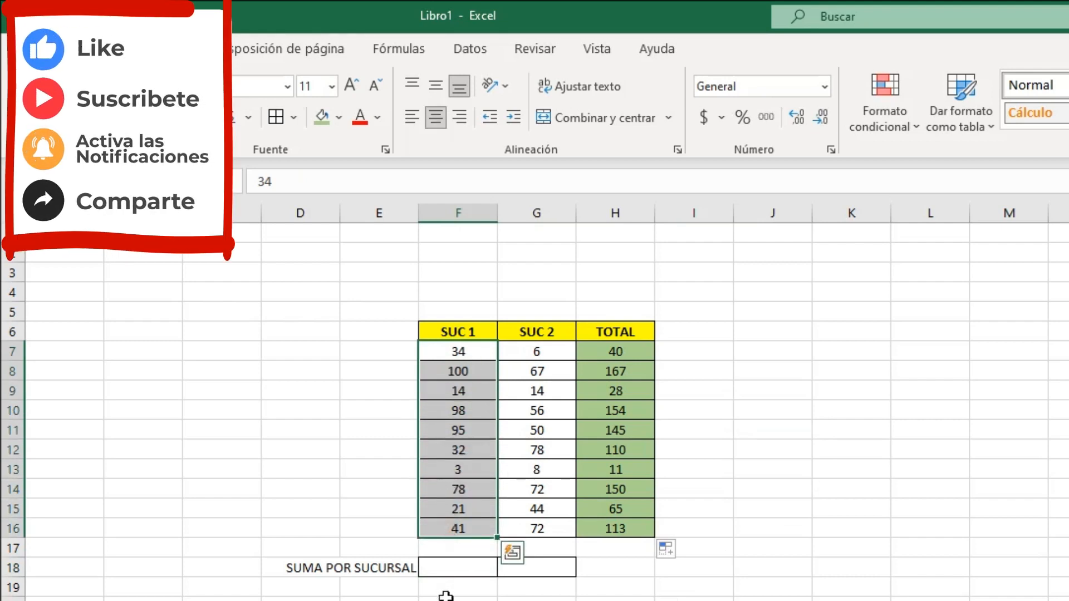
left_click(453, 574)
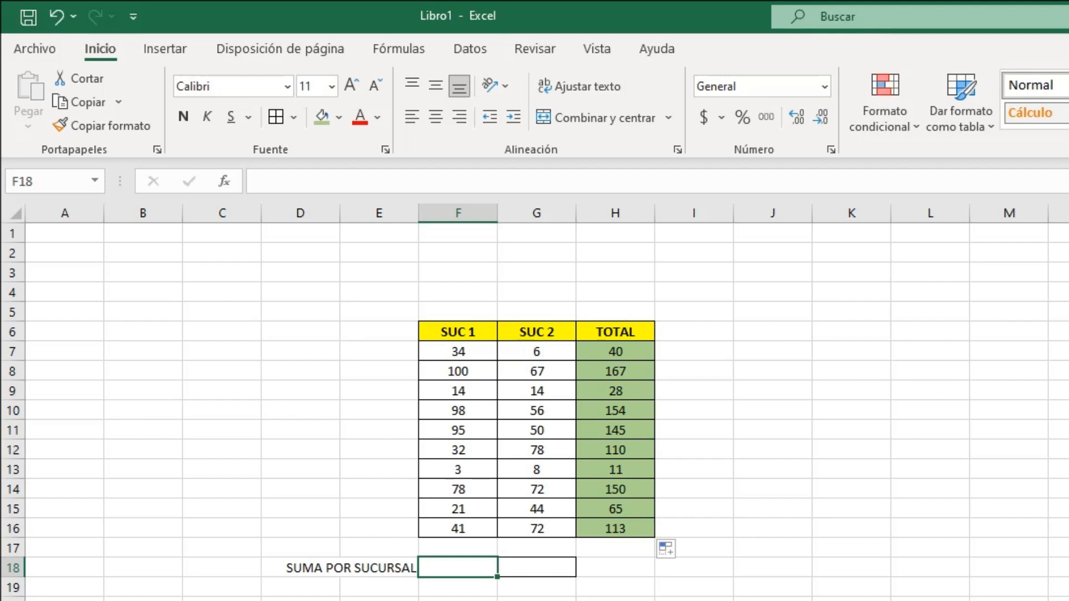
type("=")
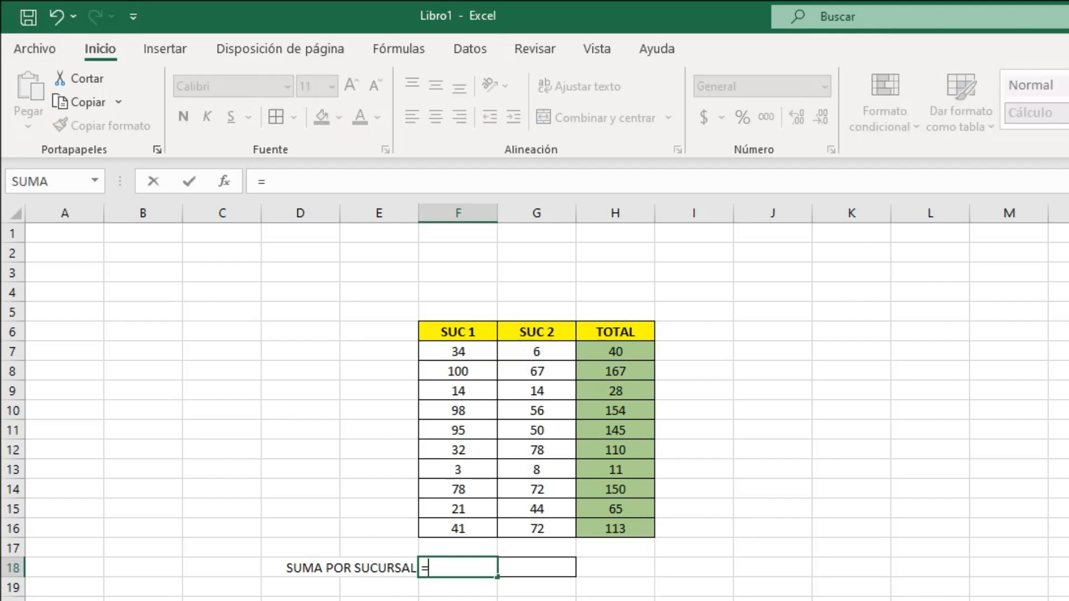
left_click(476, 354)
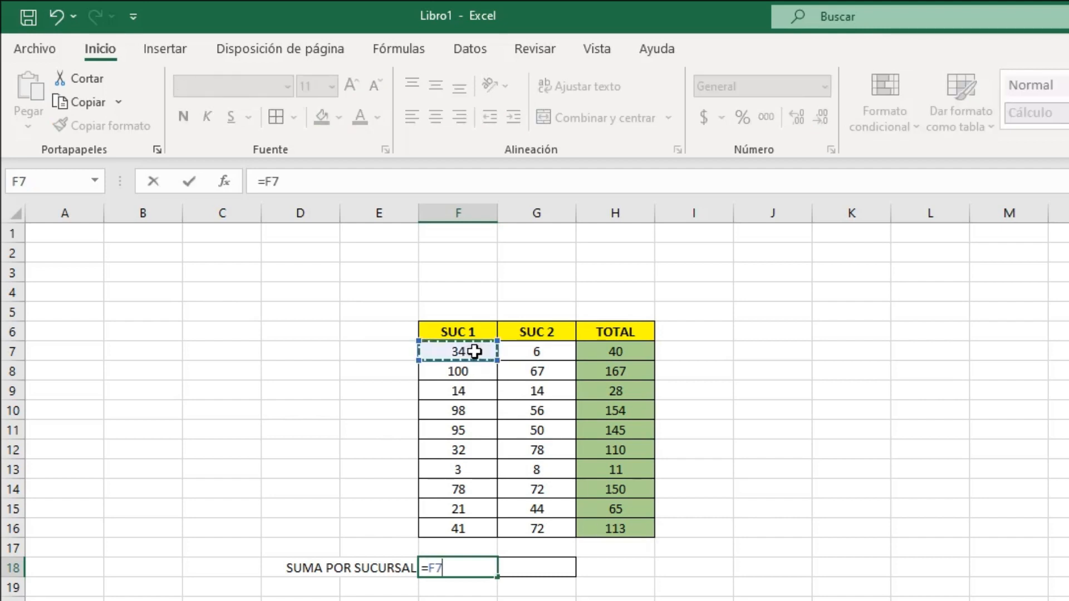
type("+")
left_click(482, 370)
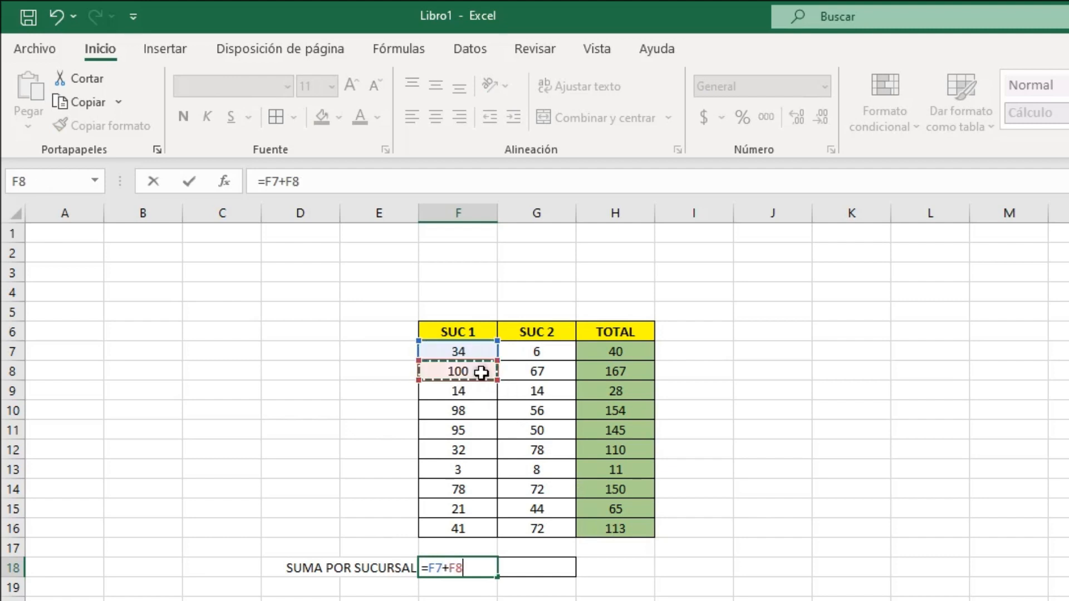
type("+")
left_click(485, 393)
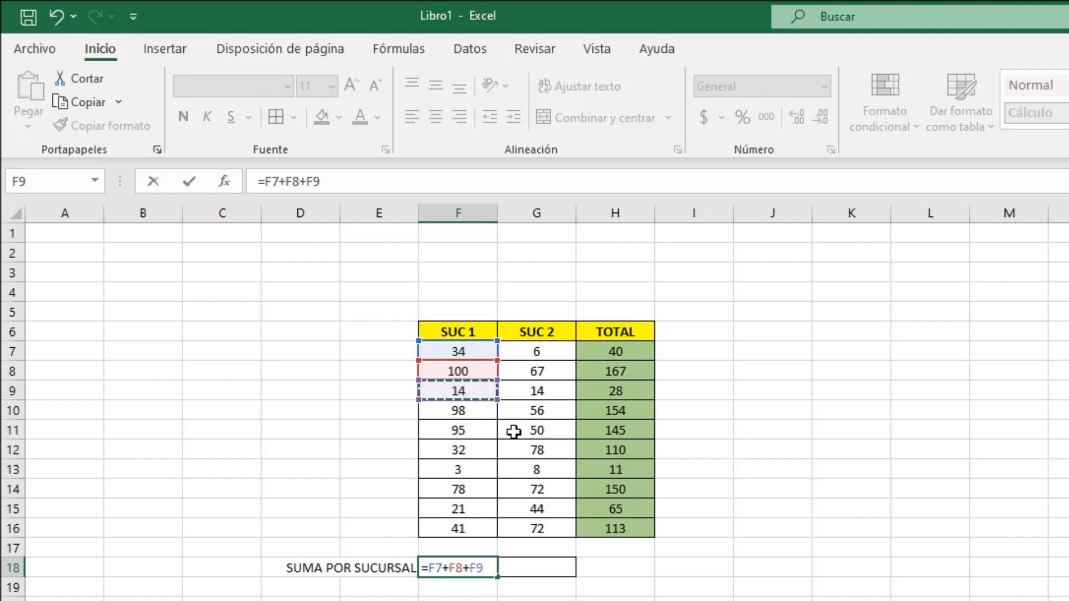
left_click(475, 411)
type("+")
left_click(474, 430)
type("+")
left_click(480, 448)
type("+")
left_click(480, 470)
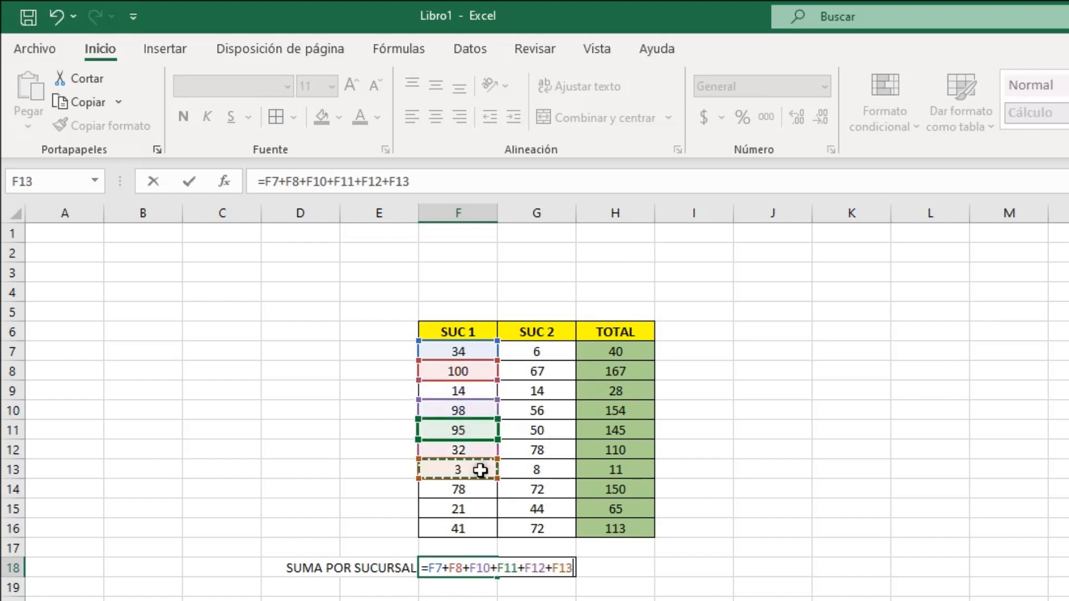
type("+")
left_click(486, 495)
type("+")
left_click(479, 508)
type("+")
left_click(477, 529)
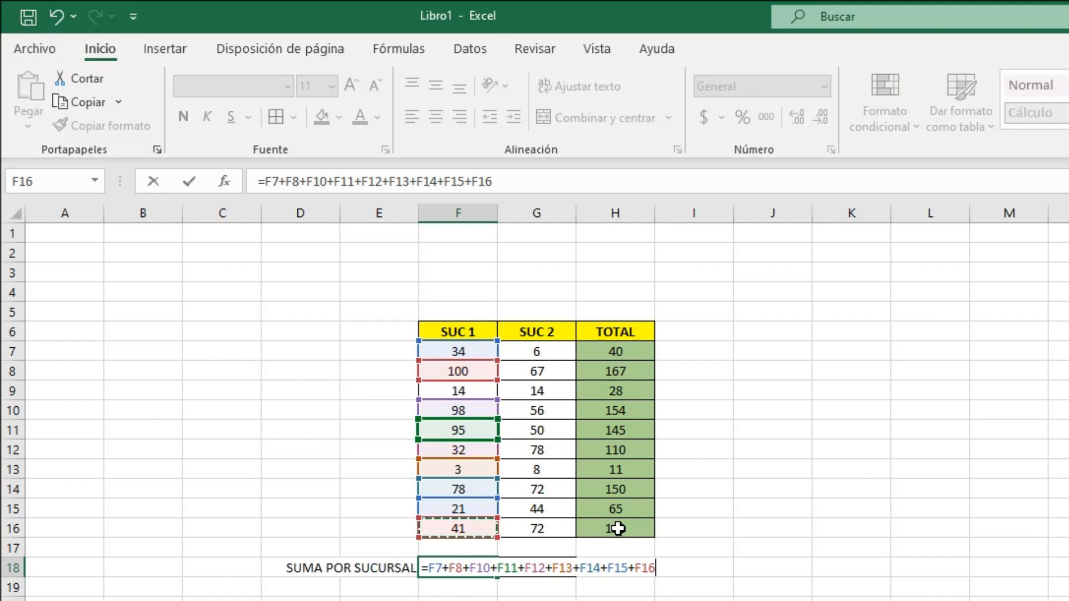
key("Escape")
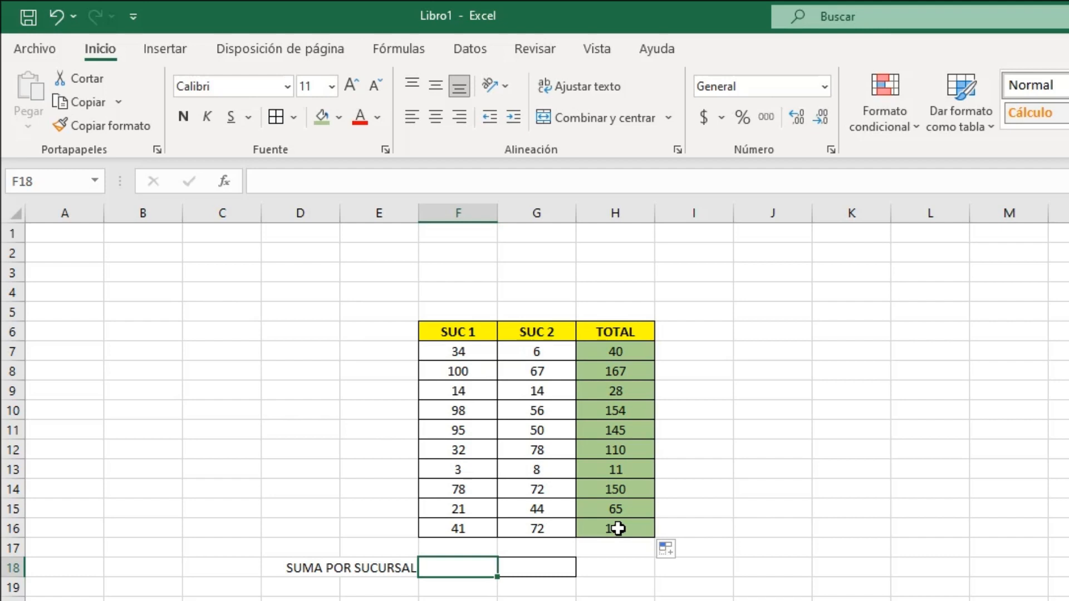
Step: Total the SUC 1 column in its SUMA POR SUCURSAL cell, F18, with the SUMA function over F7:F16
type("=")
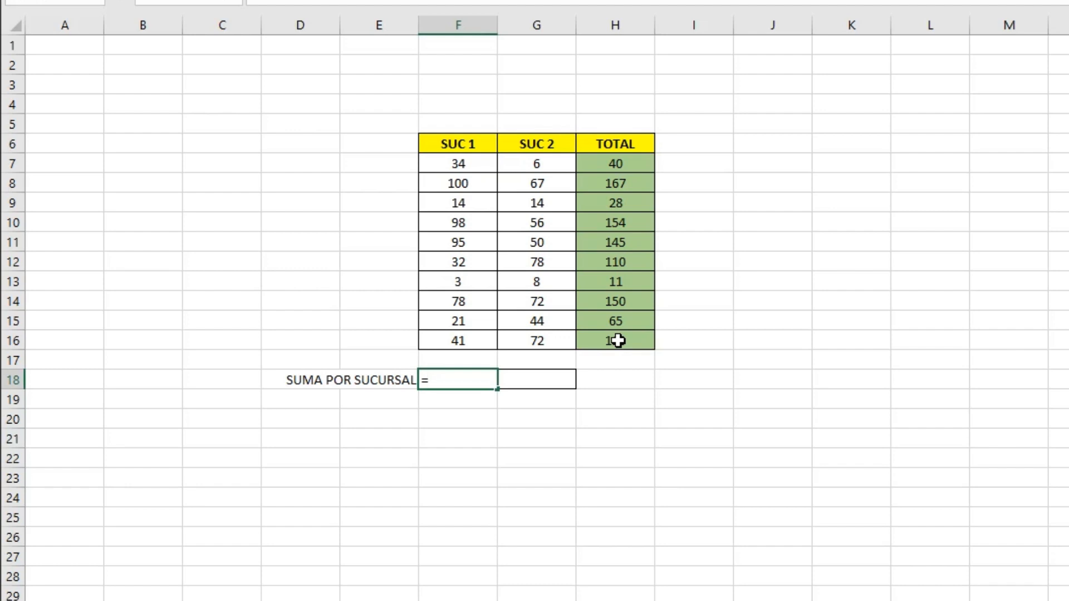
type("suma")
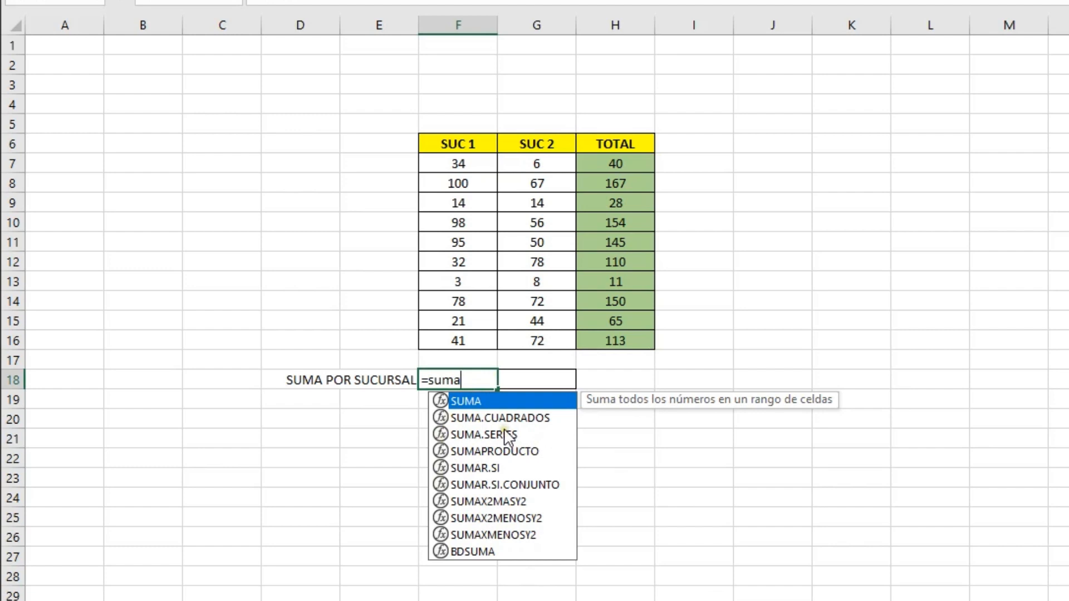
double_click(468, 399)
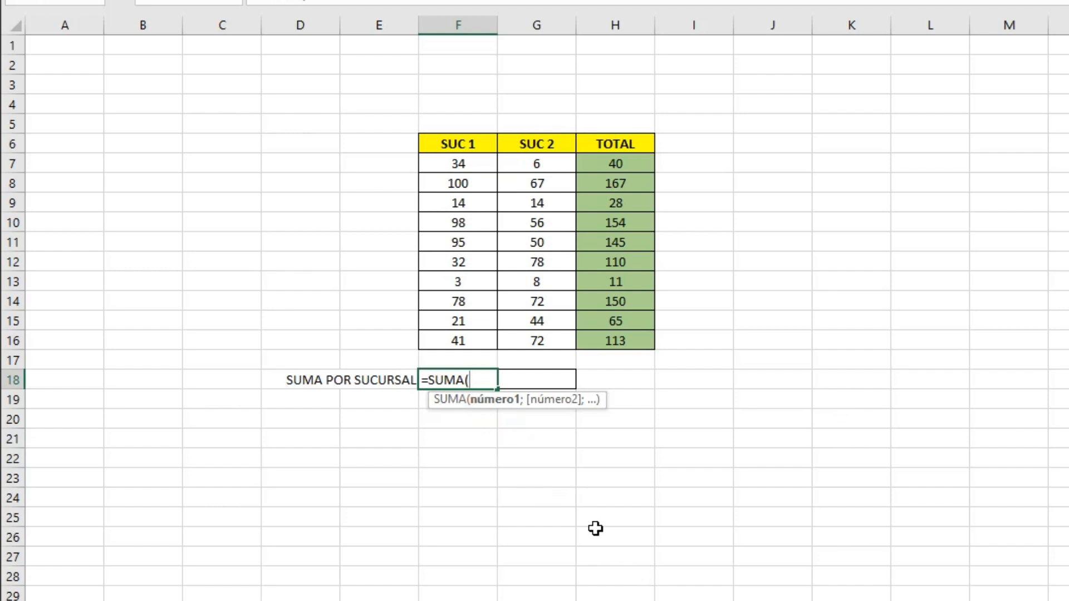
left_click_drag(466, 165, 457, 343)
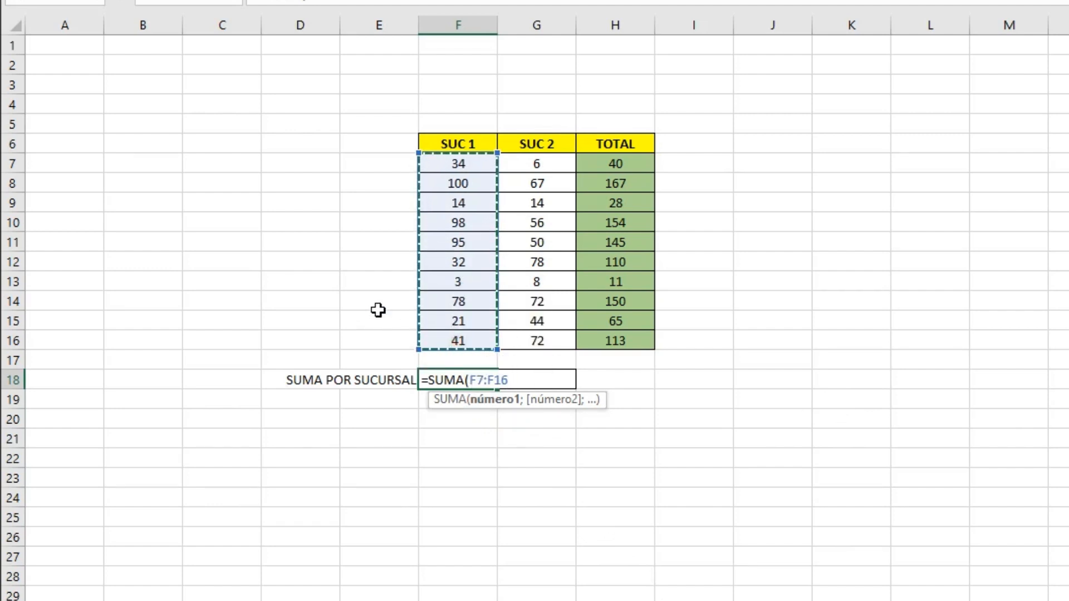
key("Return")
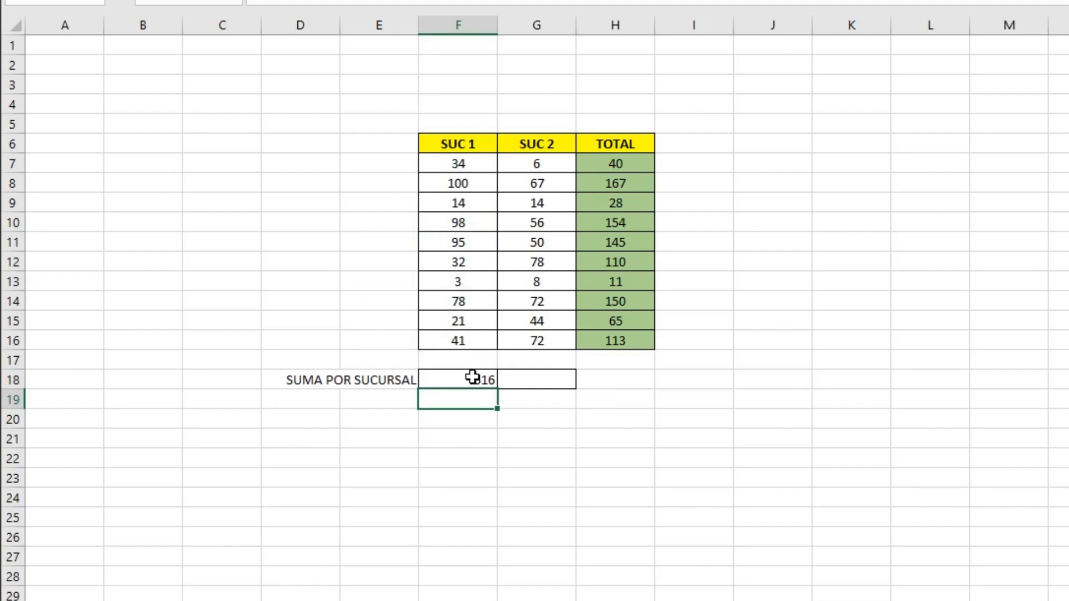
left_click(584, 426)
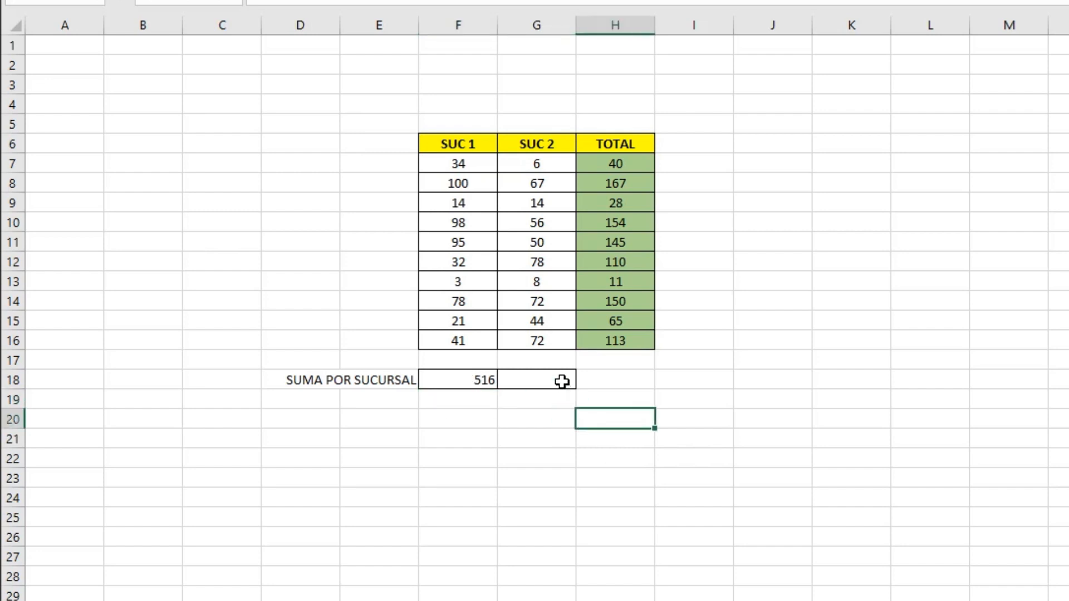
left_click(522, 419)
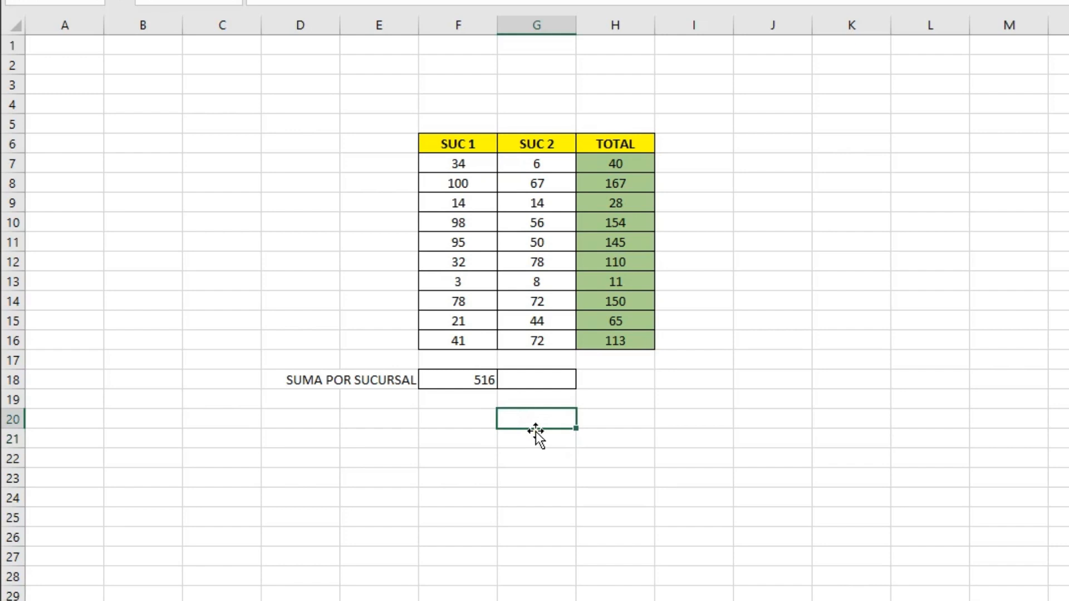